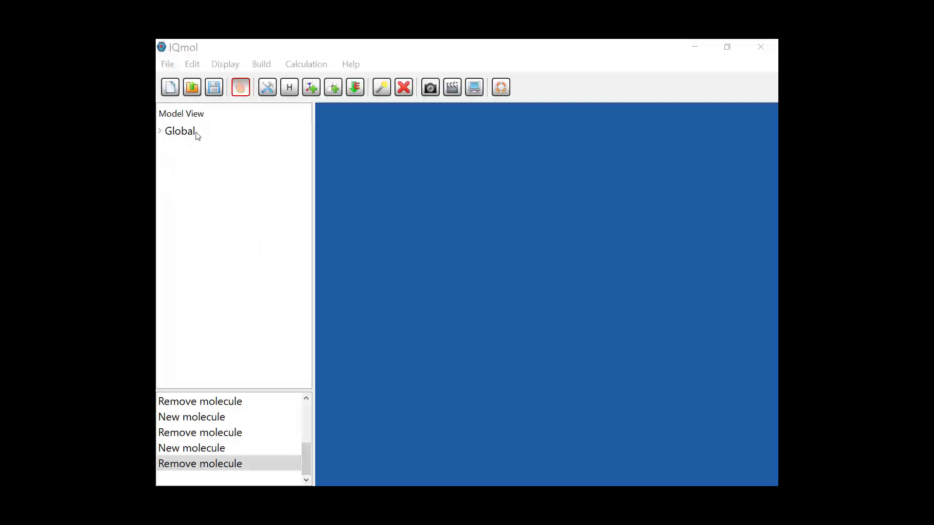
- From File > Open Dir, choose the formaldehyde_geom folder on the Desktop
{"action": "left_click", "coordinate": [167, 65]}
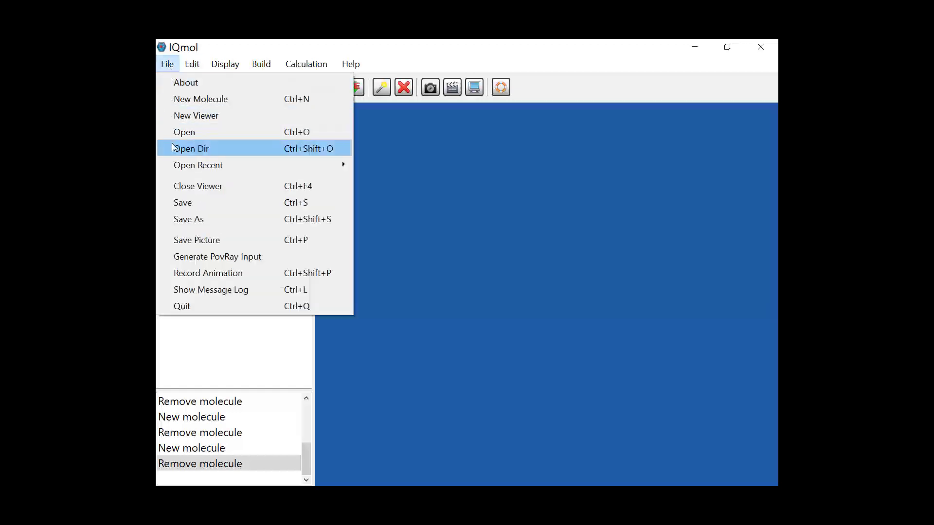
{"action": "left_click", "coordinate": [174, 148]}
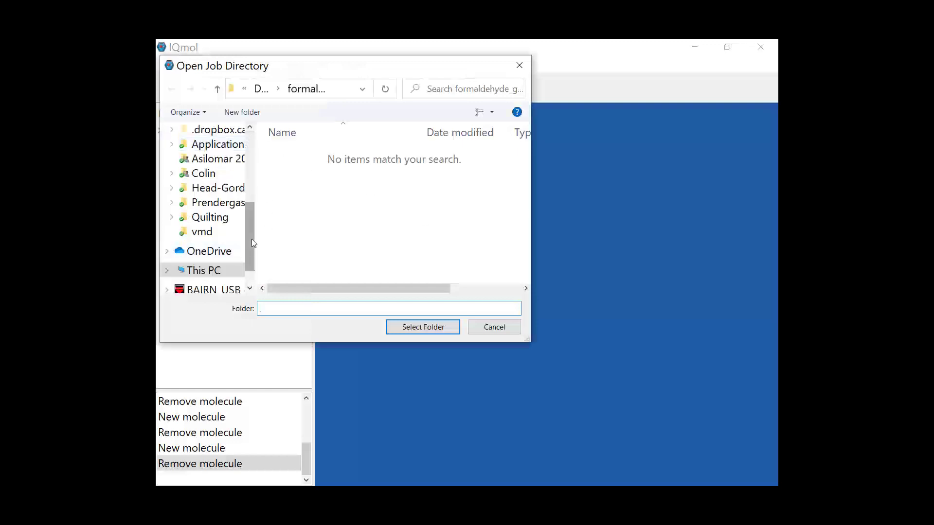
{"action": "left_click_drag", "start_coordinate": [250, 238], "coordinate": [255, 166]}
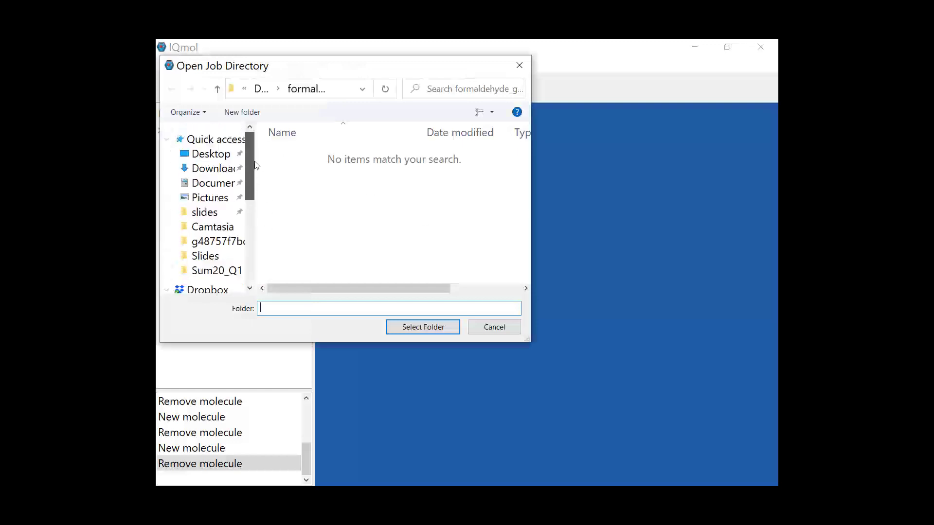
{"action": "left_click", "coordinate": [214, 154]}
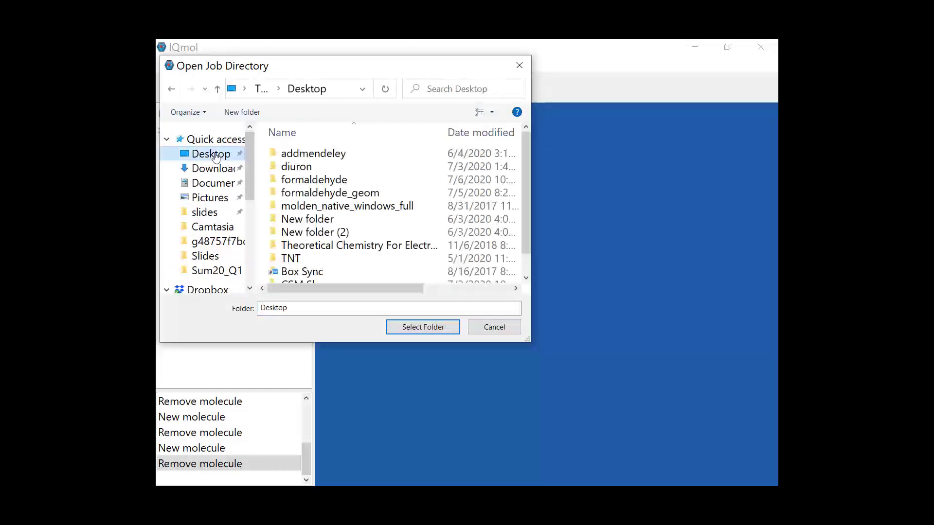
{"action": "left_click", "coordinate": [340, 193]}
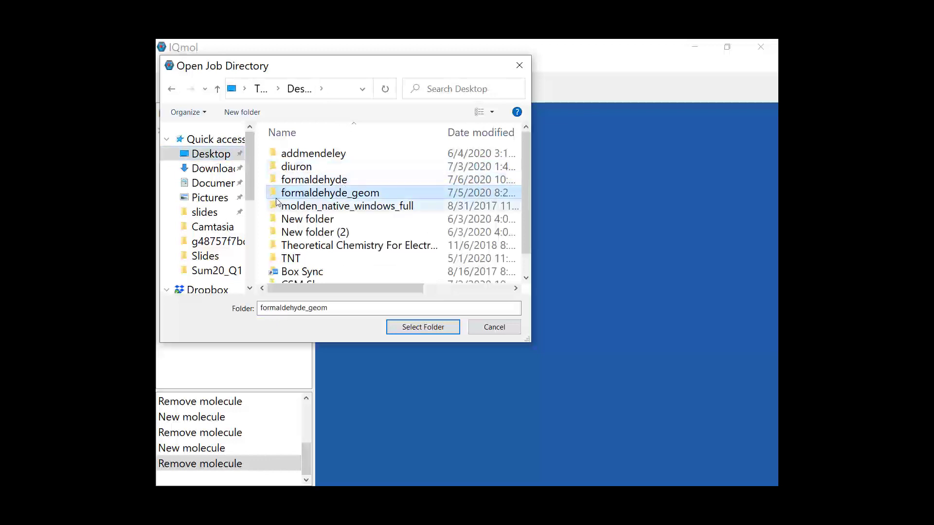
- Load the formaldehyde_geom job, expand its files and view formaldehyde_geom.inp
{"action": "left_click", "coordinate": [412, 328]}
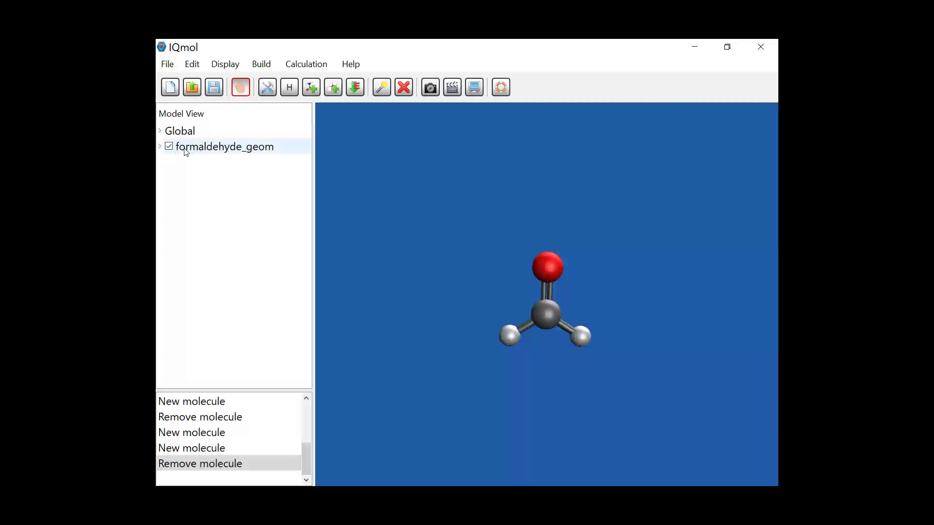
{"action": "left_click", "coordinate": [159, 146]}
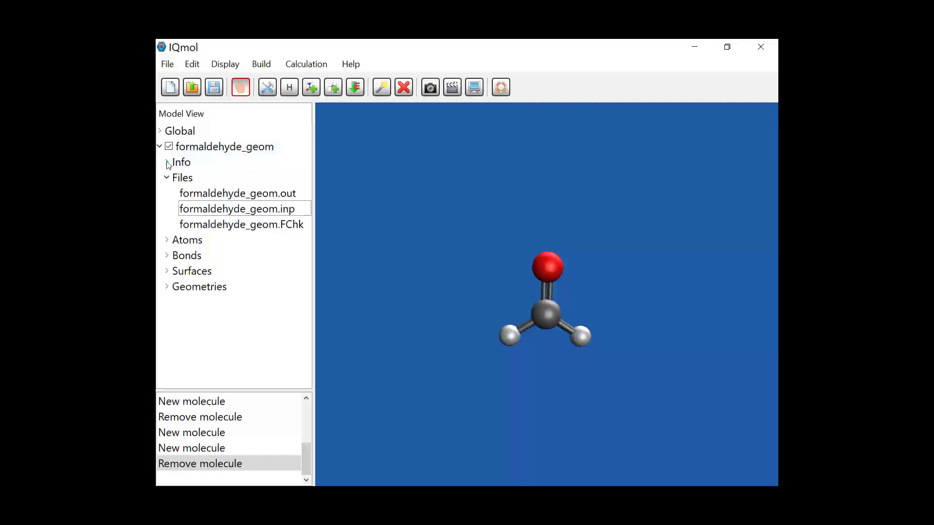
{"action": "double_click", "coordinate": [294, 210]}
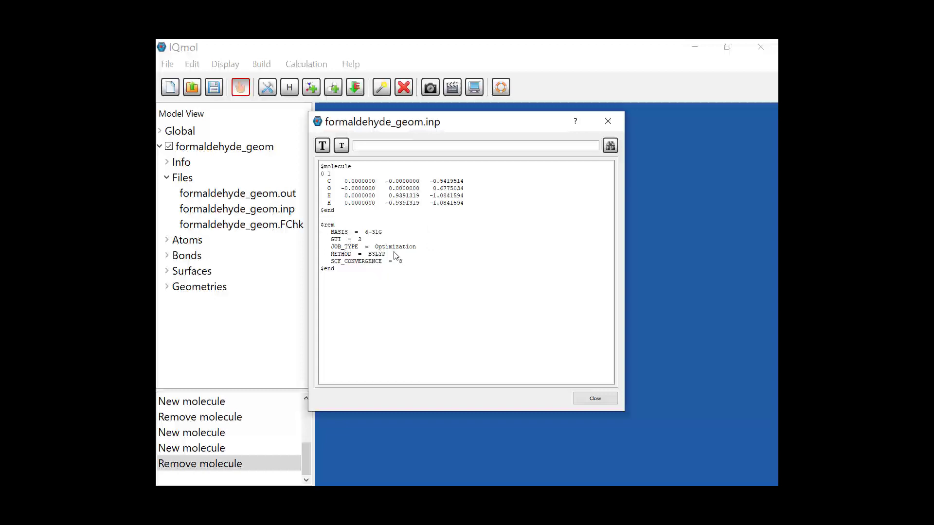
- Close the input file viewer and expand the Surfaces and Geometries entries
{"action": "left_click", "coordinate": [578, 402]}
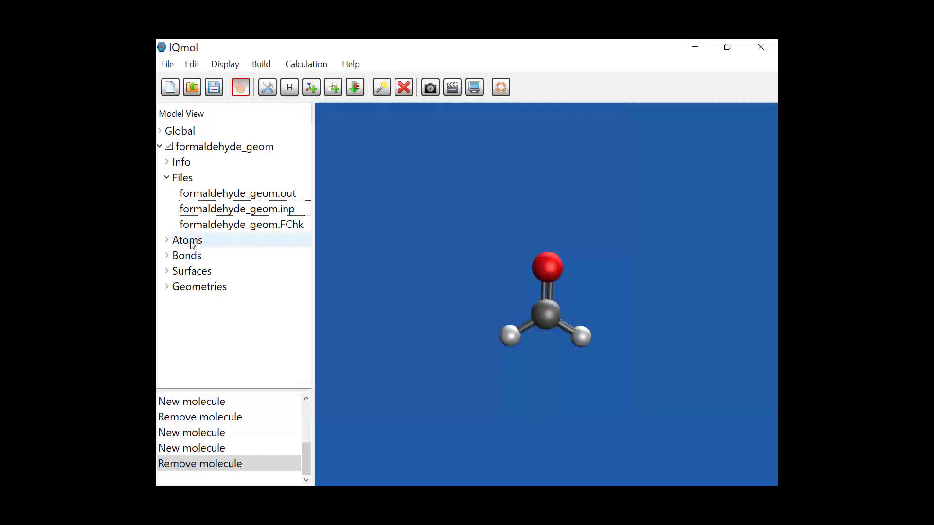
{"action": "left_click", "coordinate": [167, 270]}
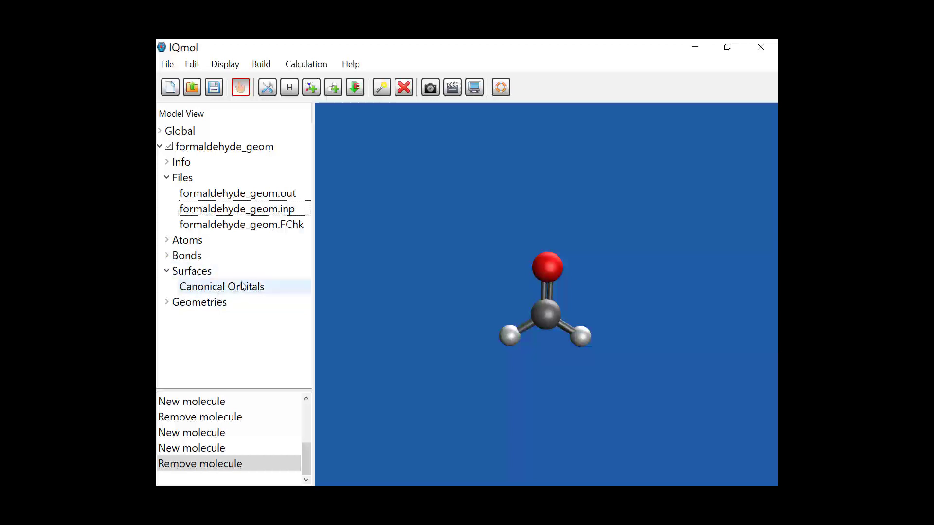
{"action": "left_click", "coordinate": [168, 303]}
{"action": "scroll", "coordinate": [180, 302], "scroll_direction": "down", "scroll_amount": 1}
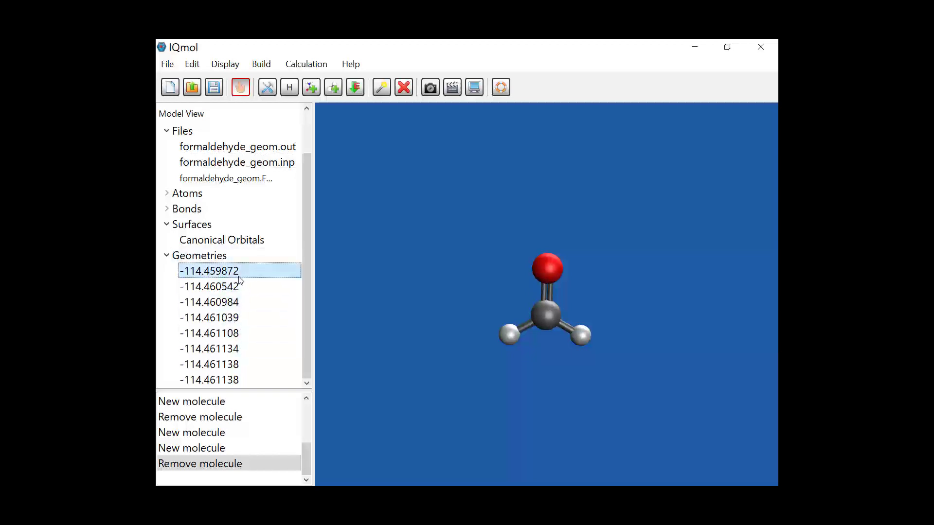
- Step through the eight optimization geometries, from -114.459872 down to -114.461138
{"action": "left_click", "coordinate": [239, 285]}
{"action": "left_click", "coordinate": [239, 302]}
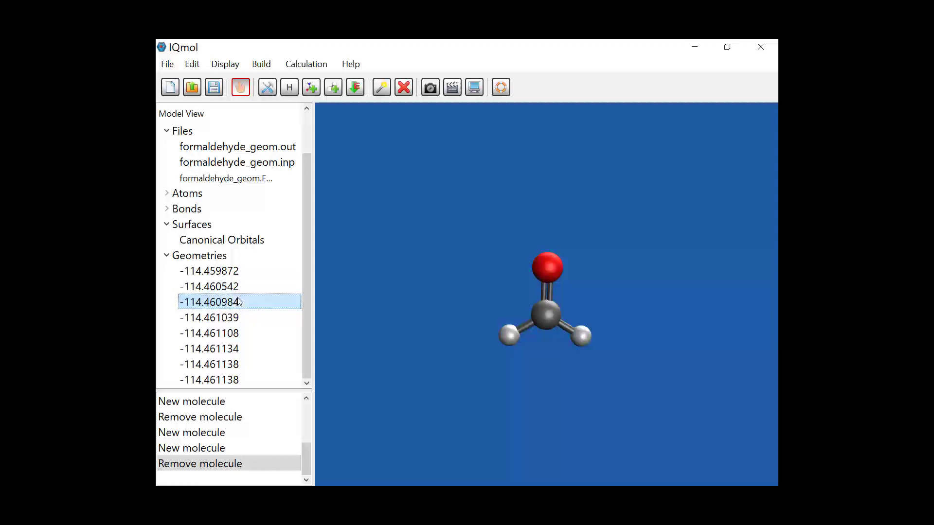
{"action": "left_click", "coordinate": [231, 317]}
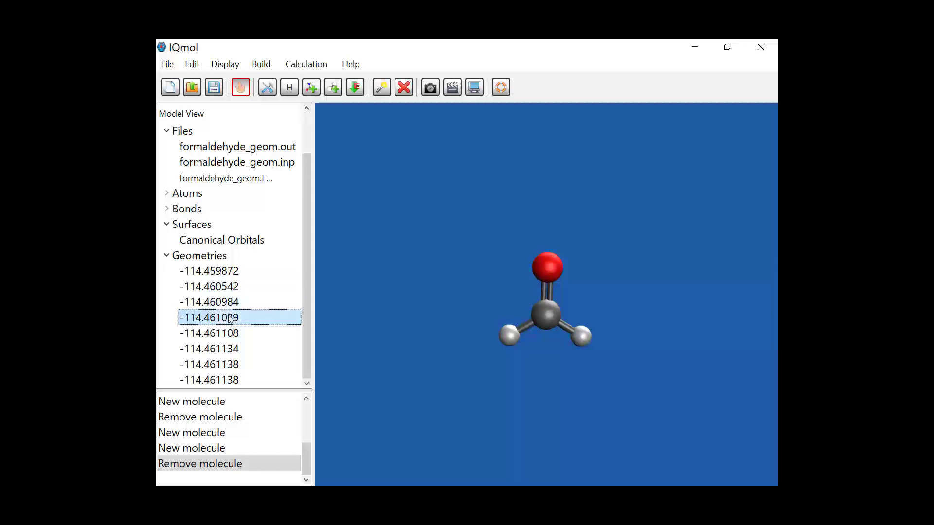
{"action": "left_click", "coordinate": [236, 381]}
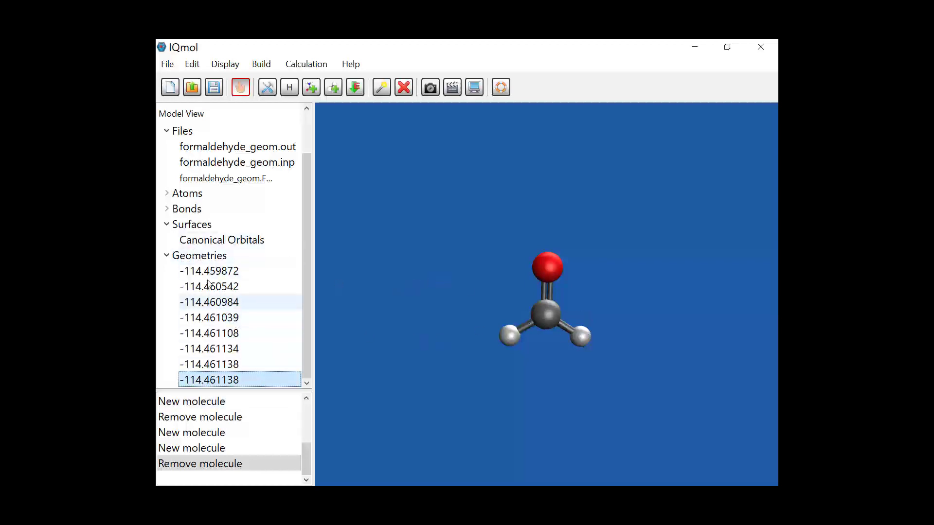
{"action": "left_click", "coordinate": [228, 274]}
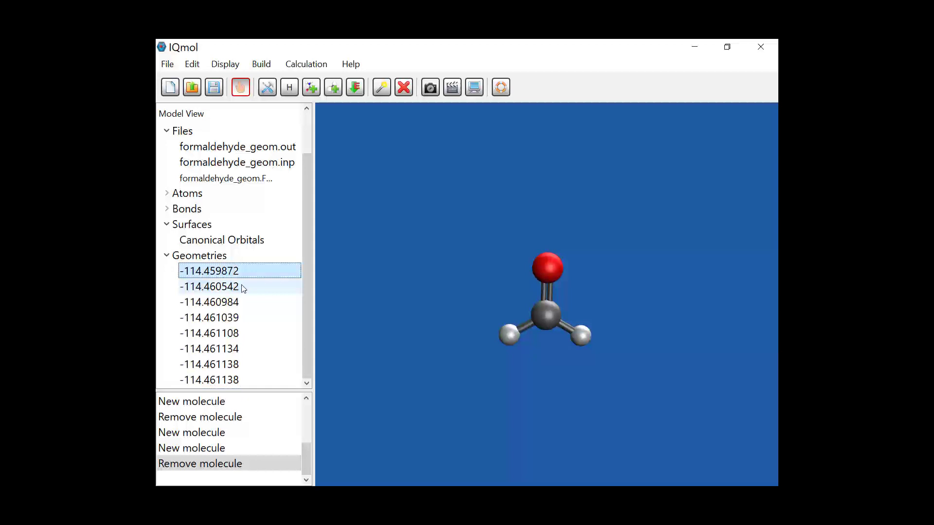
{"action": "key", "text": "Down"}
{"action": "key", "text": "Down"}
{"action": "key", "text": "Down"}
{"action": "key", "text": "Down"}
{"action": "key", "text": "Down"}
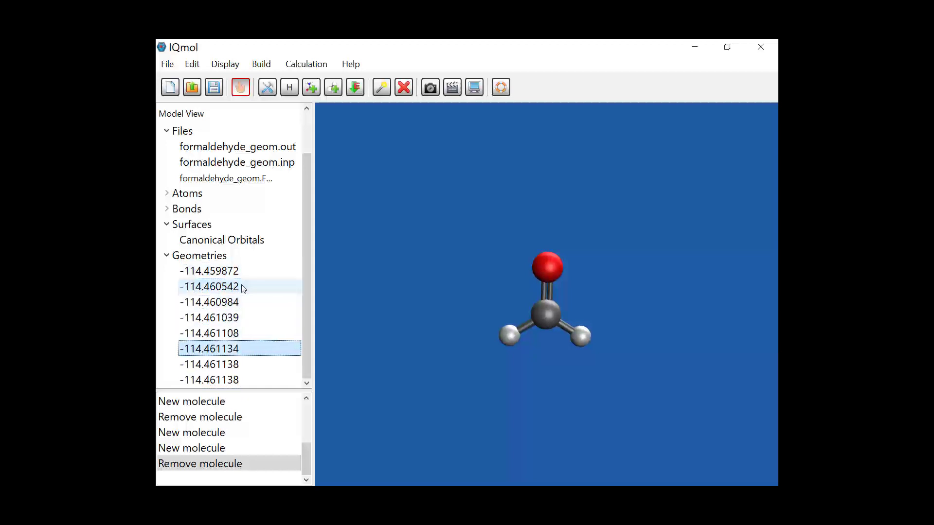
{"action": "key", "text": "Down"}
{"action": "key", "text": "Down"}
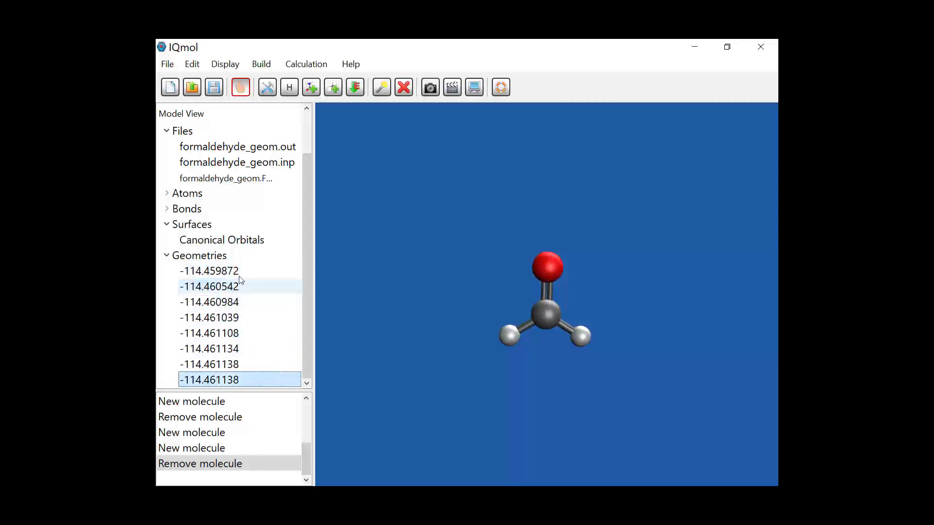
{"action": "double_click", "coordinate": [209, 261]}
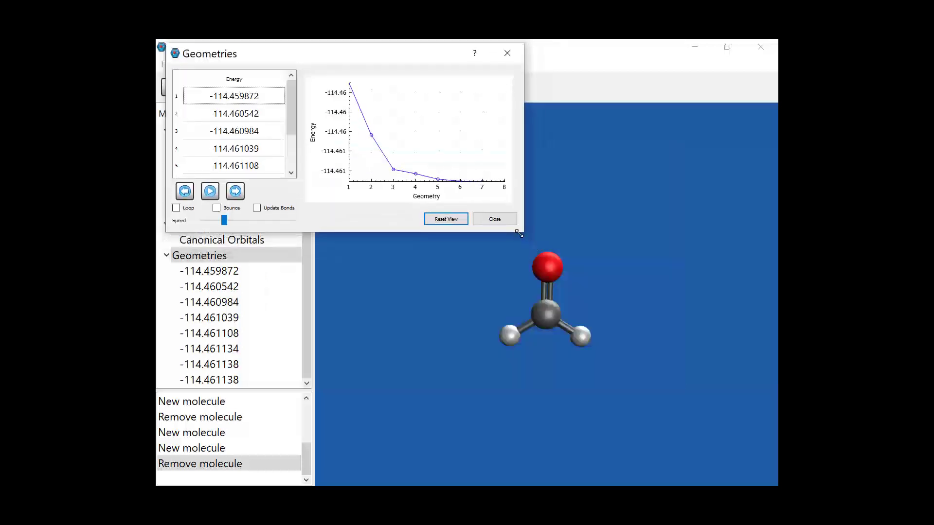
{"action": "left_click", "coordinate": [210, 192]}
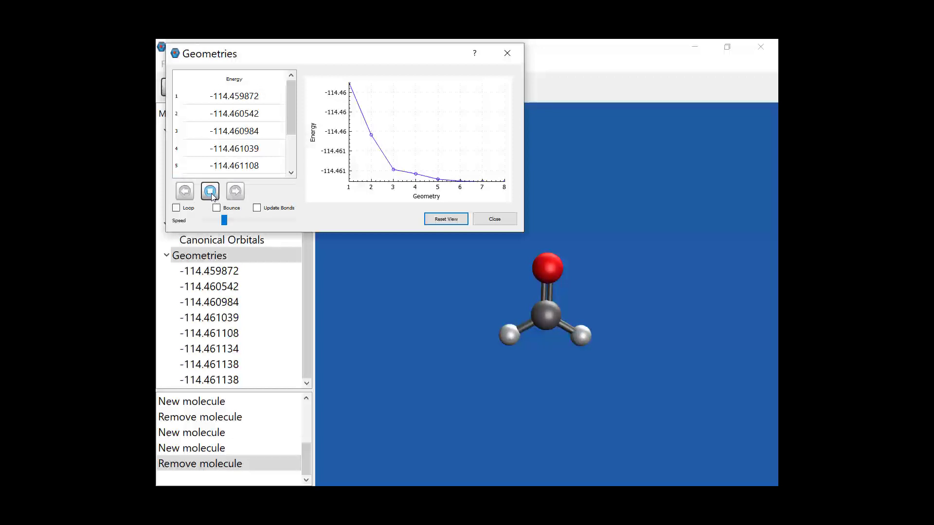
{"action": "left_click", "coordinate": [210, 192]}
{"action": "left_click", "coordinate": [511, 251]}
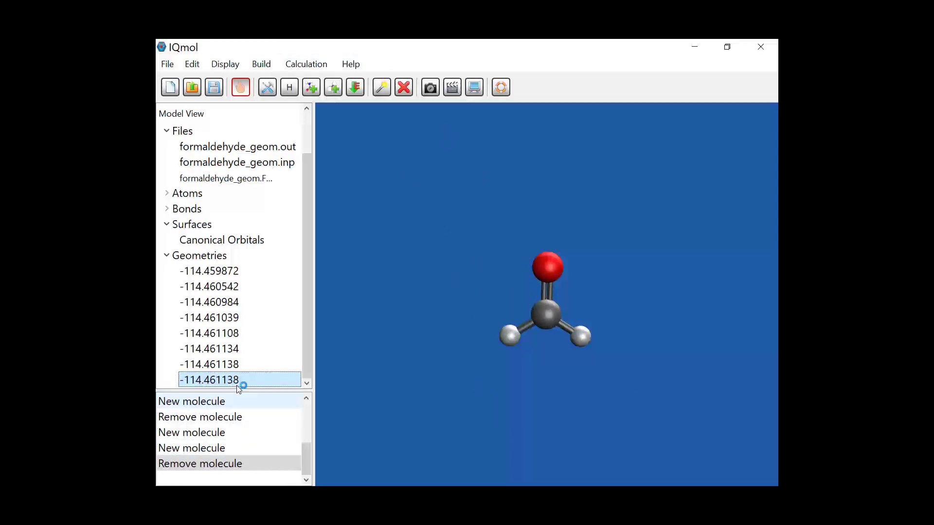
- Reset a new Q-Chem setup to defaults, with Calculate set to Frequencies and Method B3LYP
{"action": "left_click", "coordinate": [306, 64]}
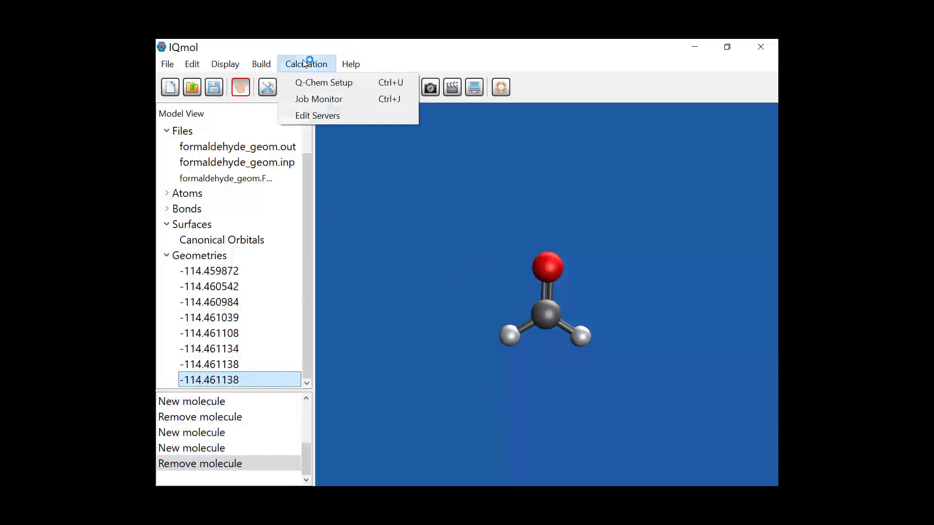
{"action": "left_click", "coordinate": [324, 83]}
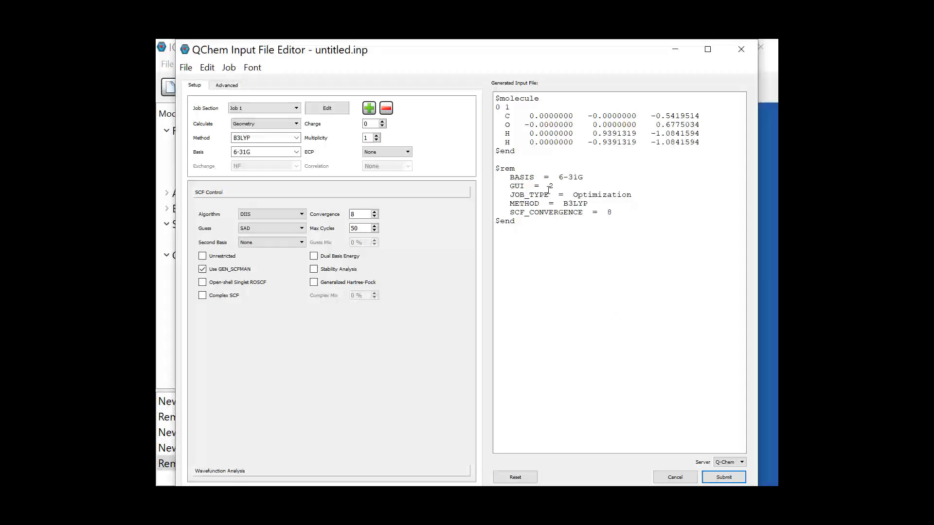
{"action": "left_click", "coordinate": [514, 477]}
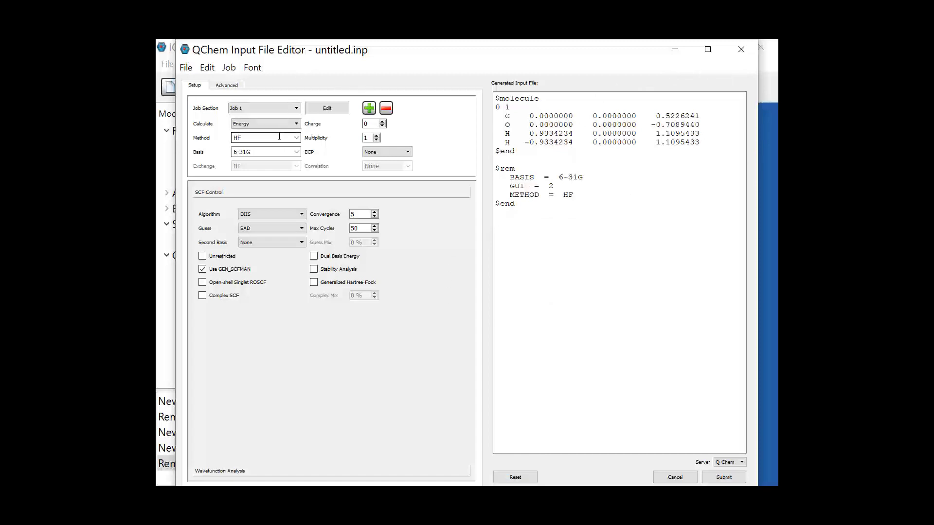
{"action": "left_click", "coordinate": [275, 125]}
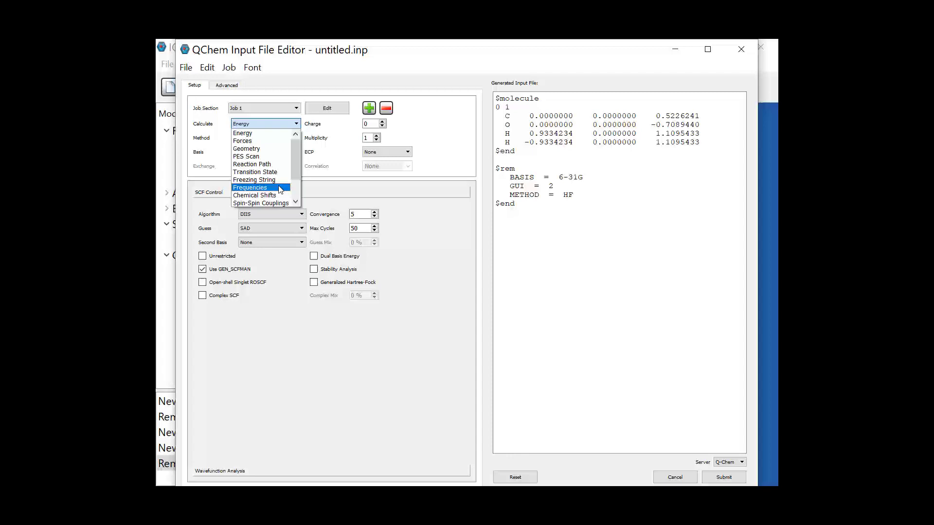
{"action": "left_click", "coordinate": [280, 188]}
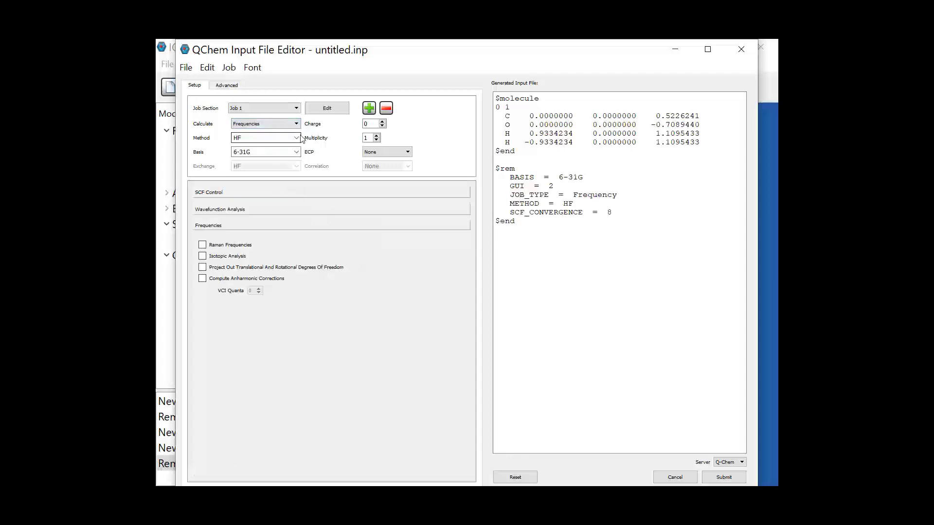
{"action": "left_click", "coordinate": [298, 138]}
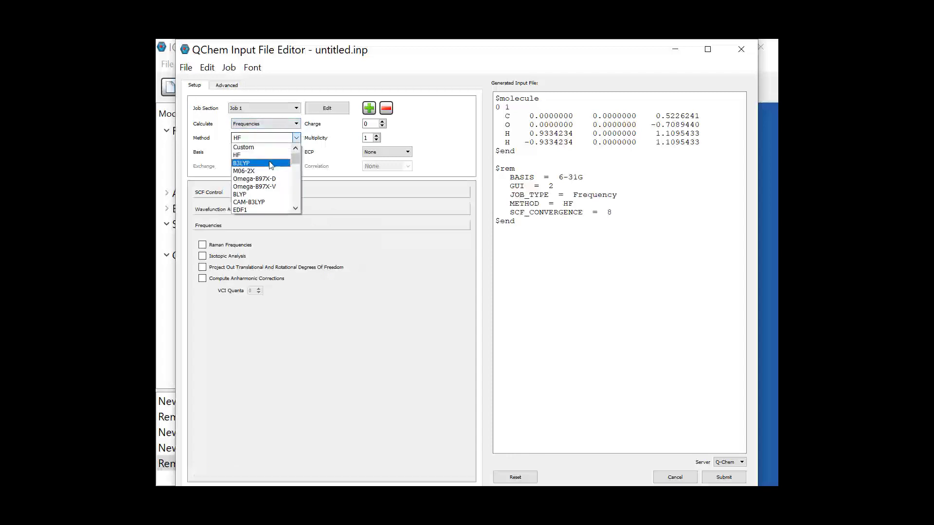
{"action": "left_click", "coordinate": [270, 163]}
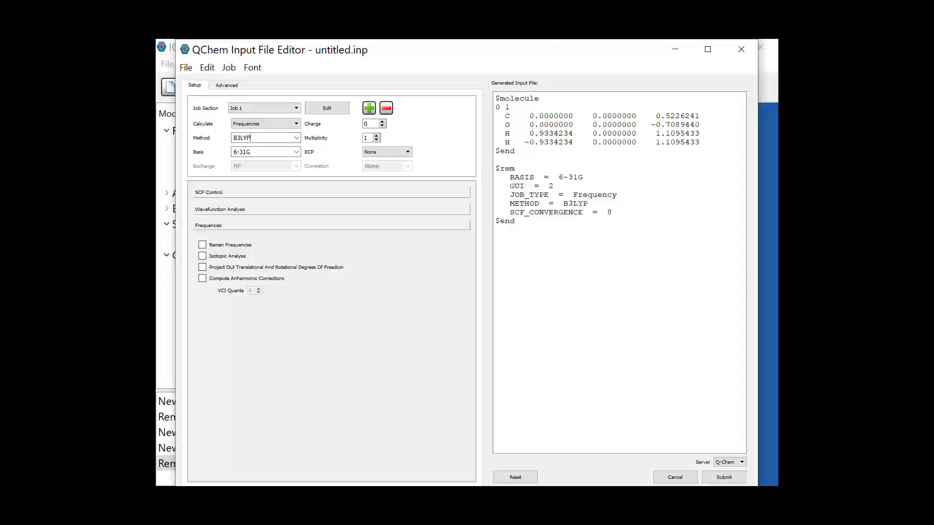
- Submit the formaldehyde_freq frequency job and accept copying its results from the server
{"action": "left_click", "coordinate": [724, 477]}
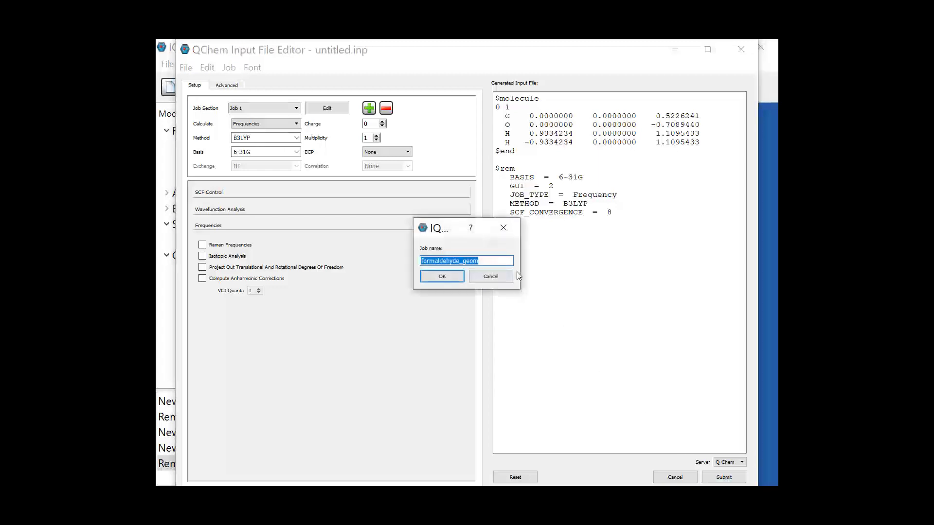
{"action": "left_click", "coordinate": [498, 256]}
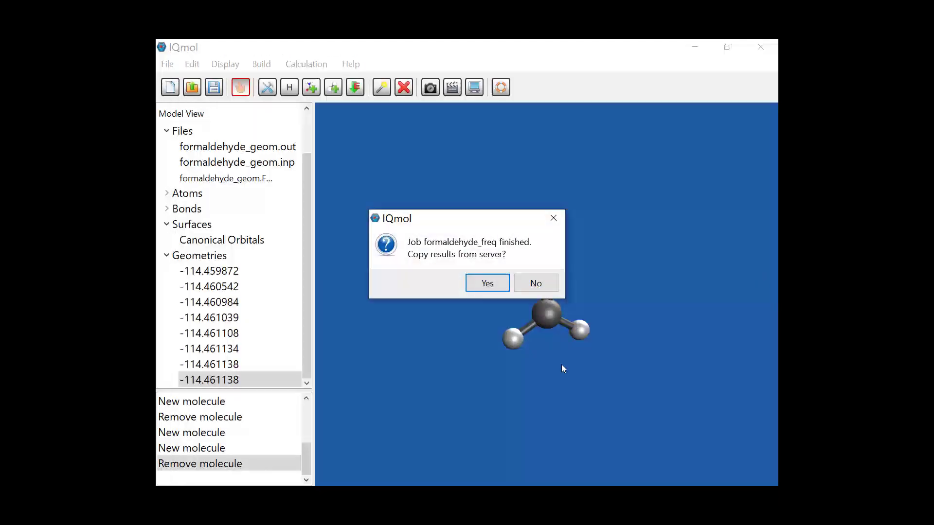
{"action": "left_click", "coordinate": [484, 286]}
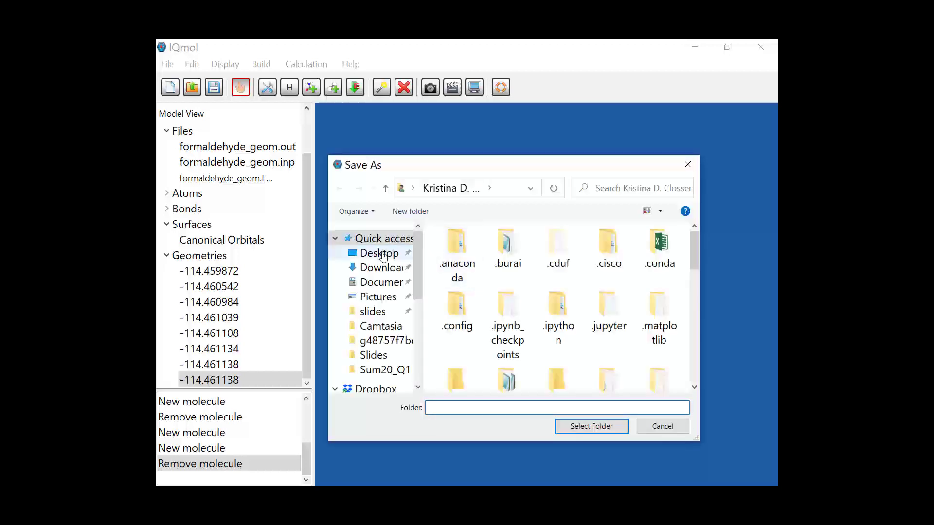
- Create a new Desktop folder for the results, naming it 'formaldehyde_fe'
{"action": "left_click", "coordinate": [379, 254]}
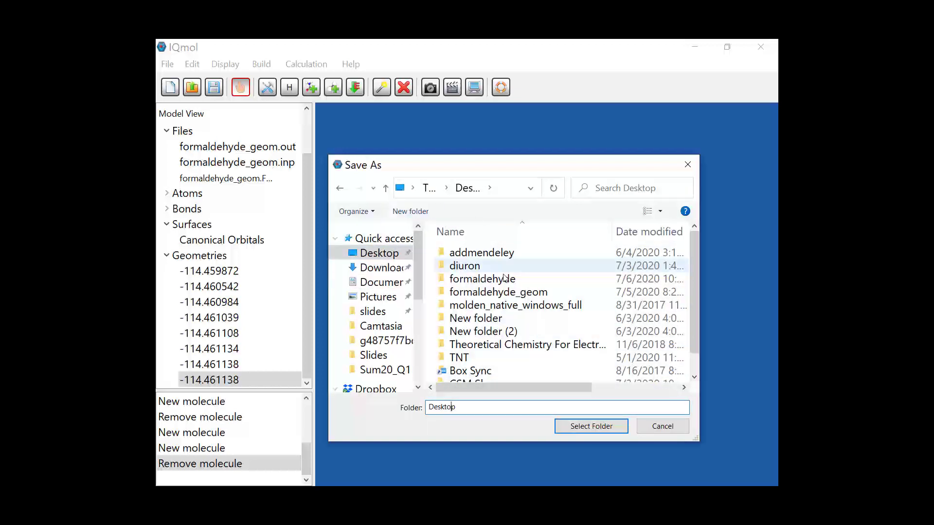
{"action": "left_click", "coordinate": [410, 211]}
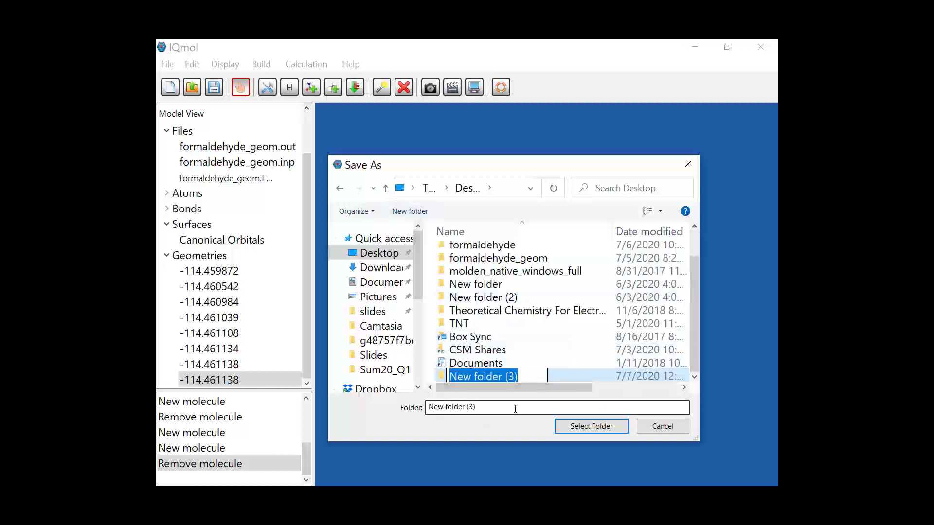
{"action": "type", "text": "form"}
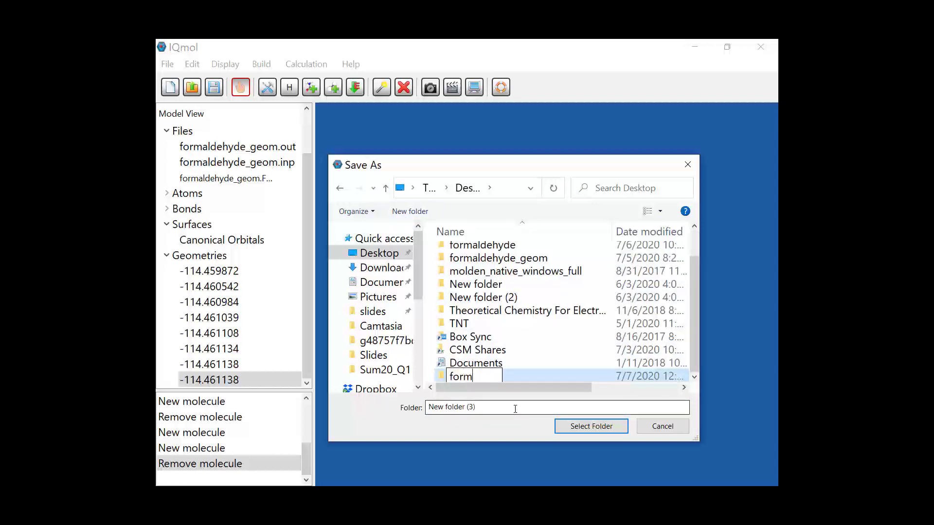
{"action": "type", "text": "aldehyde"}
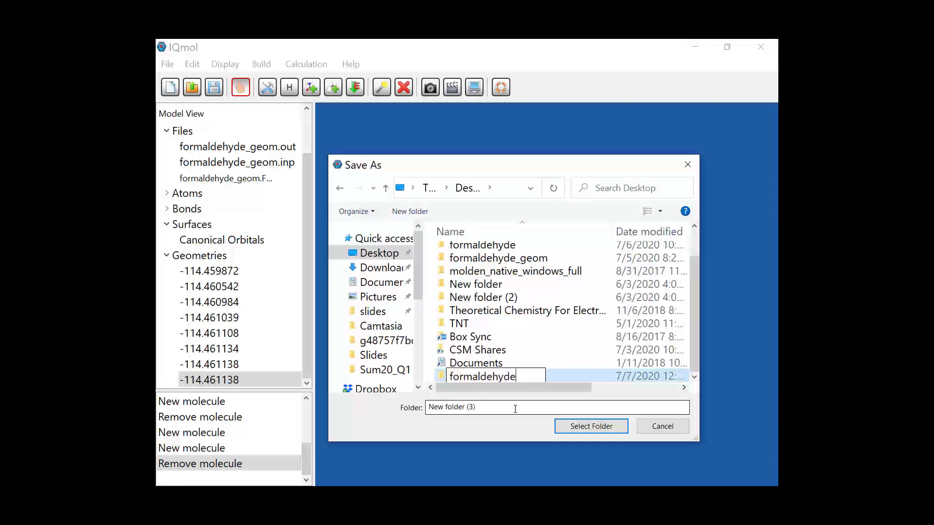
{"action": "type", "text": "_fe"}
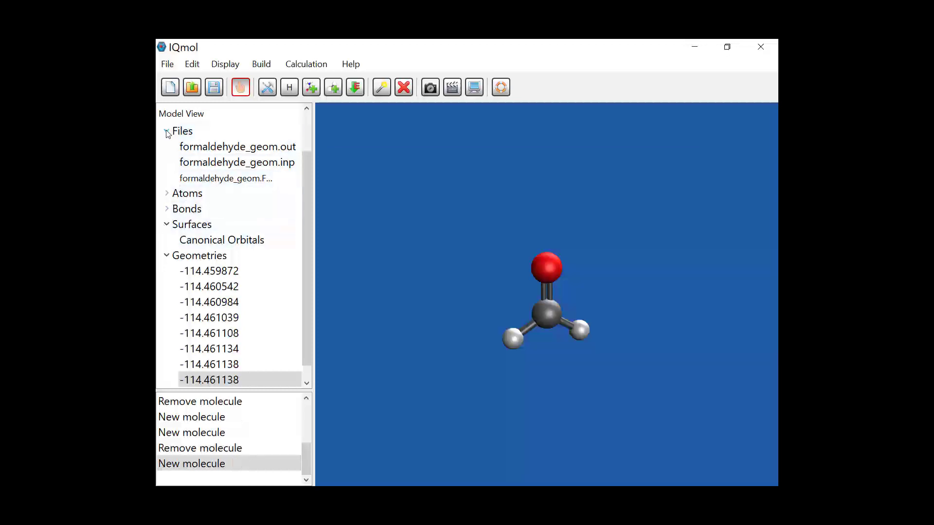
- Display and expand formaldehyde_freq, including its Surfaces and Geometries groups
{"action": "left_click", "coordinate": [167, 132]}
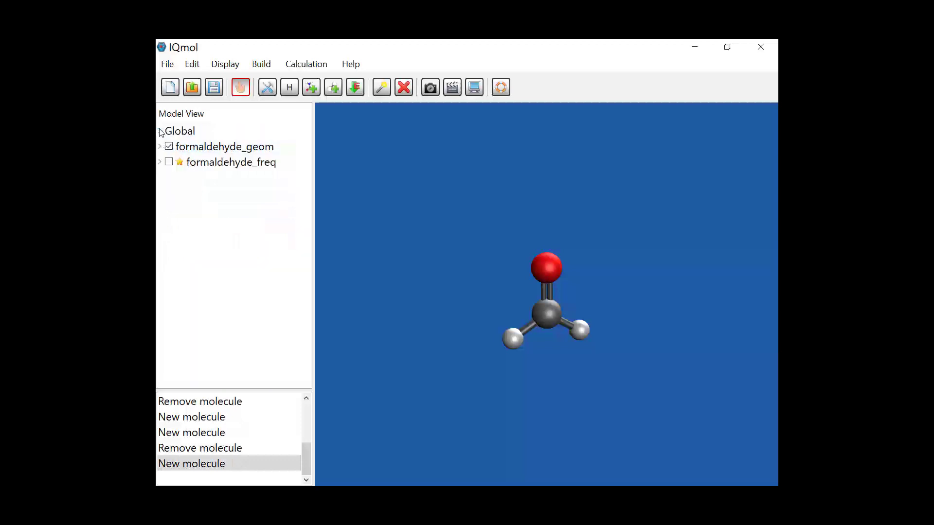
{"action": "left_click", "coordinate": [171, 163]}
{"action": "left_click", "coordinate": [160, 163]}
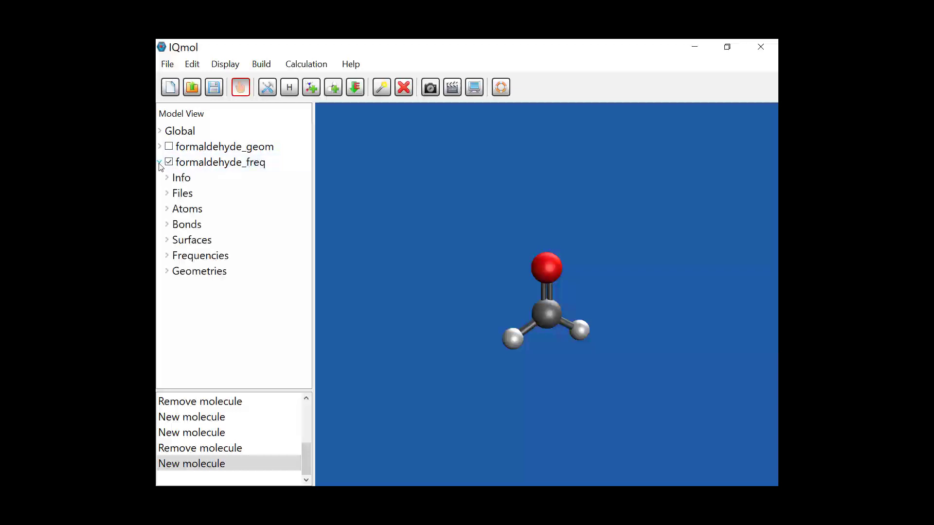
{"action": "left_click", "coordinate": [166, 240]}
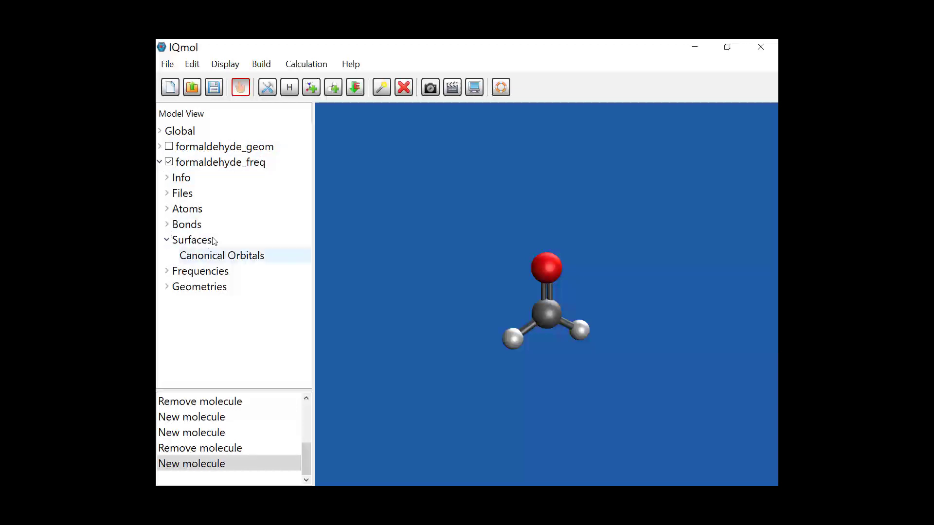
{"action": "left_click", "coordinate": [167, 289]}
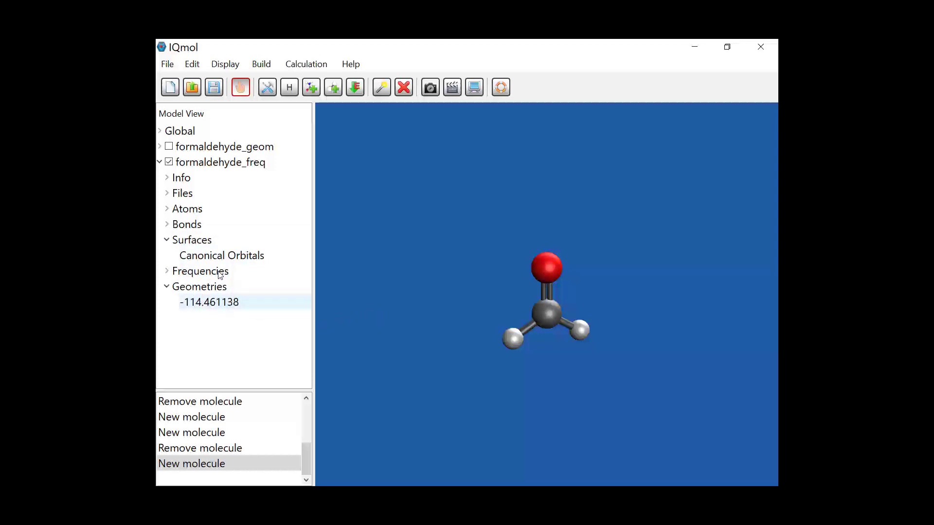
- Collapse formaldehyde_geom and list the six frequencies, 1201.92 to 3035.72
{"action": "left_click", "coordinate": [169, 147]}
{"action": "scroll", "coordinate": [189, 263], "scroll_direction": "down", "scroll_amount": 4}
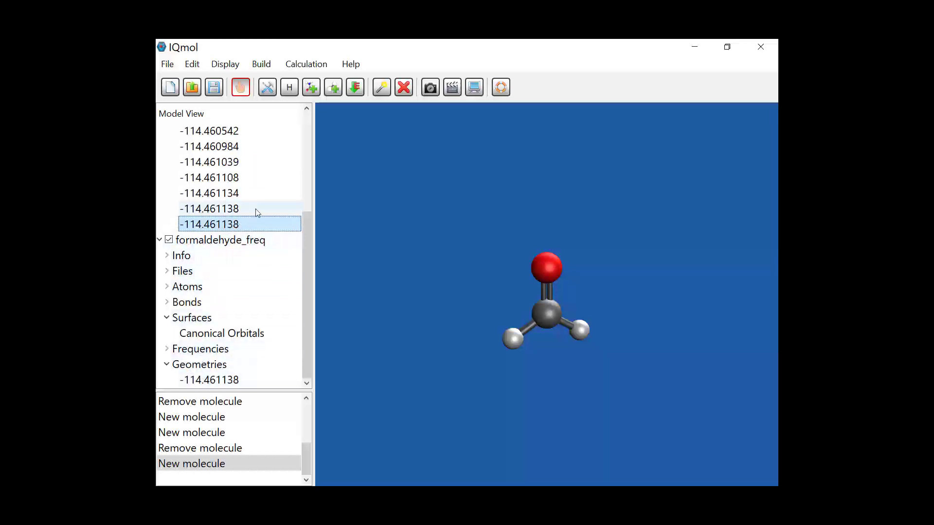
{"action": "scroll", "coordinate": [253, 209], "scroll_direction": "up", "scroll_amount": 4}
{"action": "left_click", "coordinate": [159, 147]}
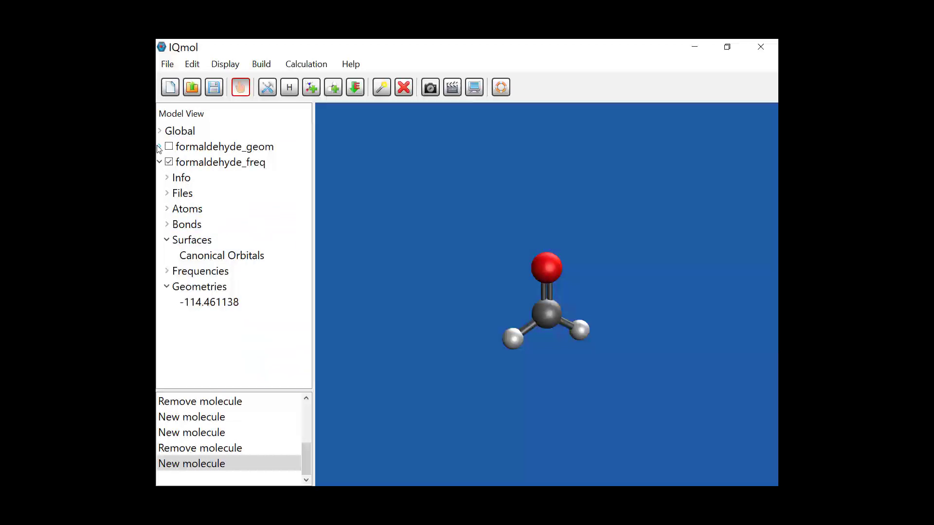
{"action": "left_click", "coordinate": [169, 272]}
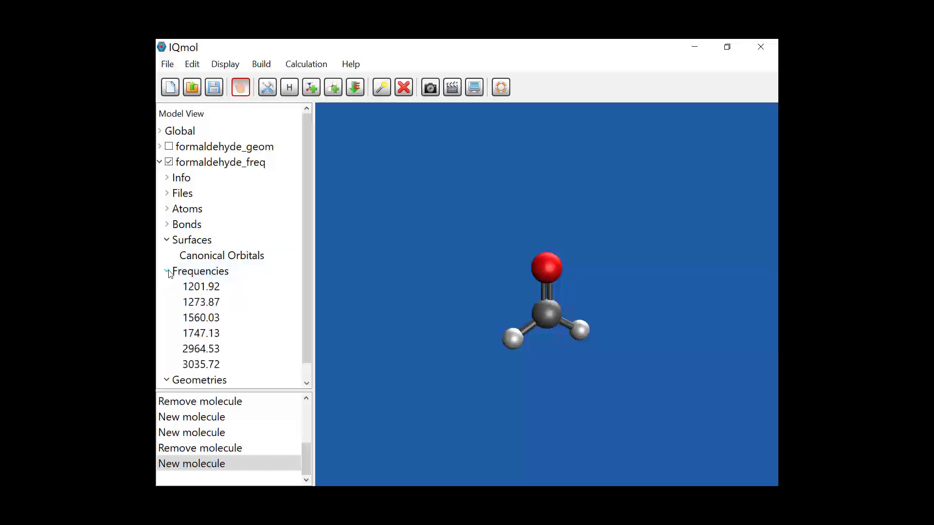
{"action": "left_click", "coordinate": [213, 277]}
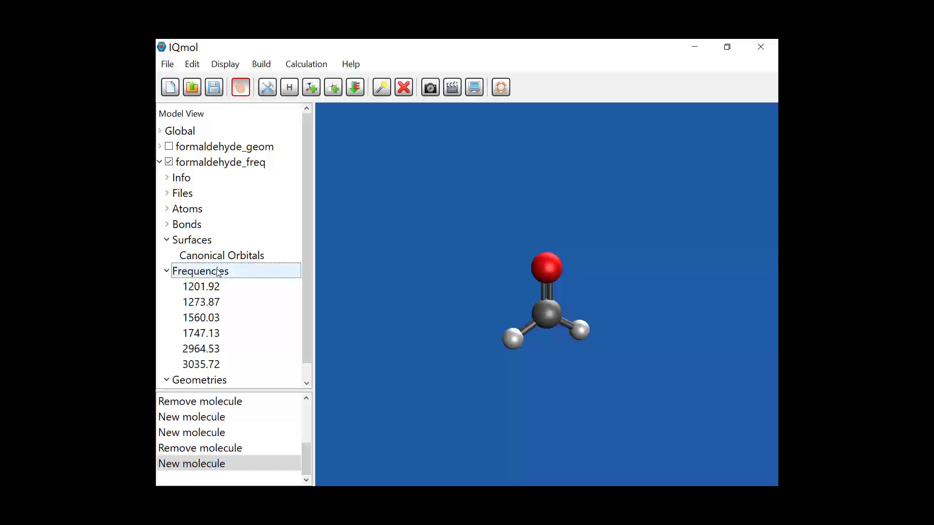
- Open the IR spectrum, switch the peaks from Gaussian to wider Lorentzian ones, then close it
{"action": "double_click", "coordinate": [217, 275]}
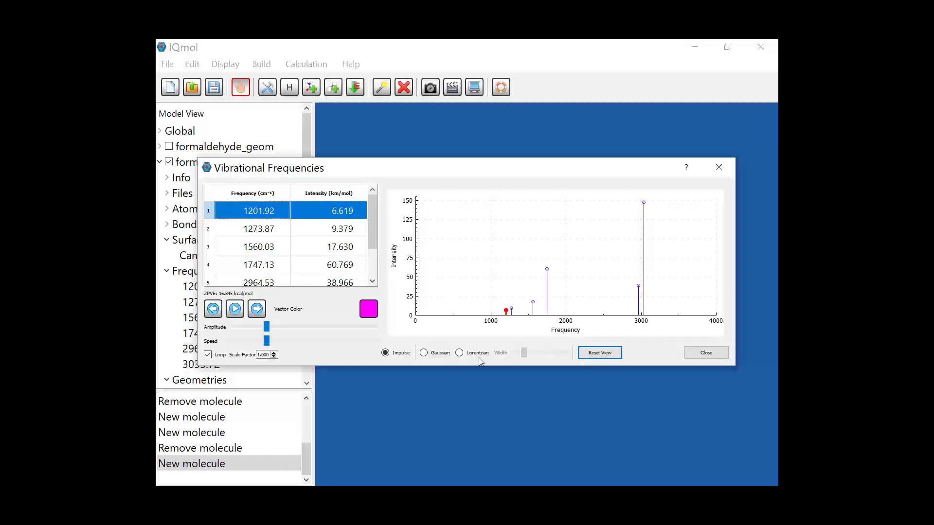
{"action": "left_click", "coordinate": [396, 282]}
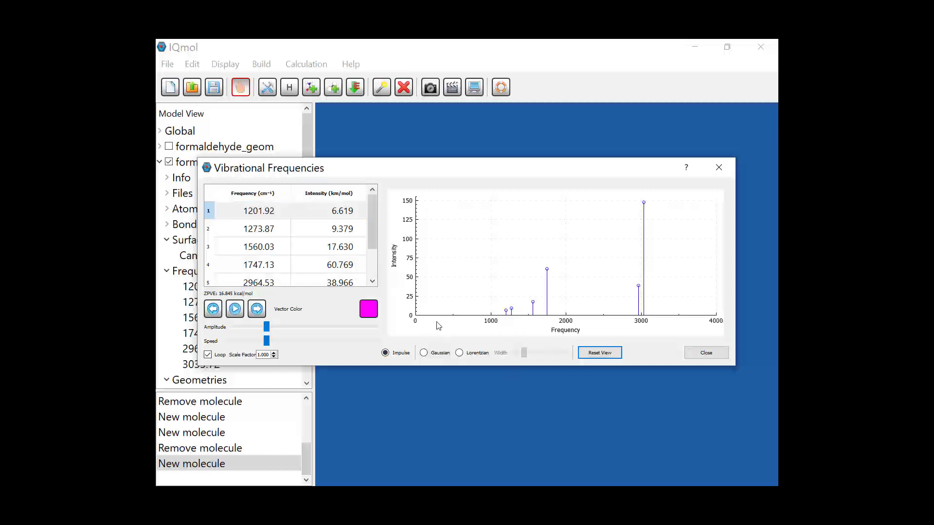
{"action": "left_click", "coordinate": [424, 354]}
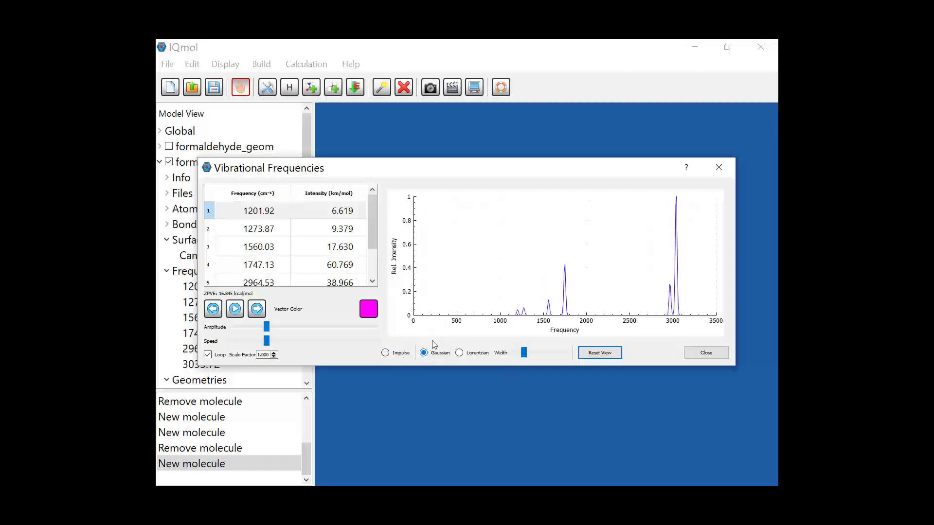
{"action": "left_click", "coordinate": [460, 353]}
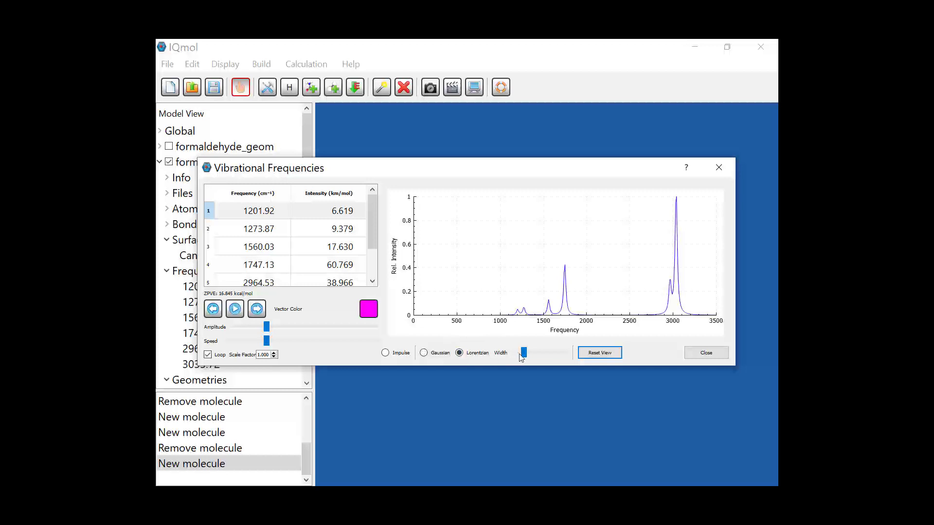
{"action": "mouse_move", "coordinate": [524, 354]}
{"action": "left_mouse_down"}
{"action": "mouse_move", "coordinate": [573, 355]}
{"action": "mouse_move", "coordinate": [538, 355]}
{"action": "left_mouse_up"}
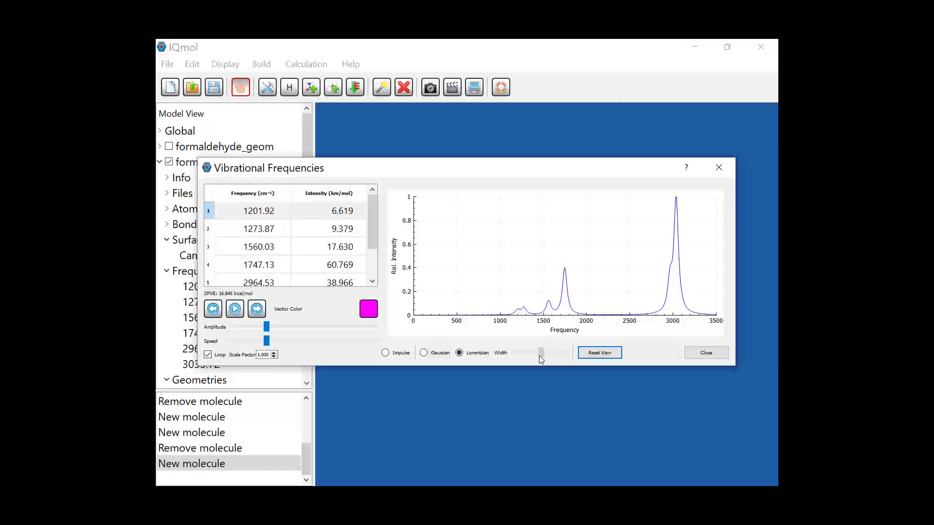
{"action": "key", "text": "Escape"}
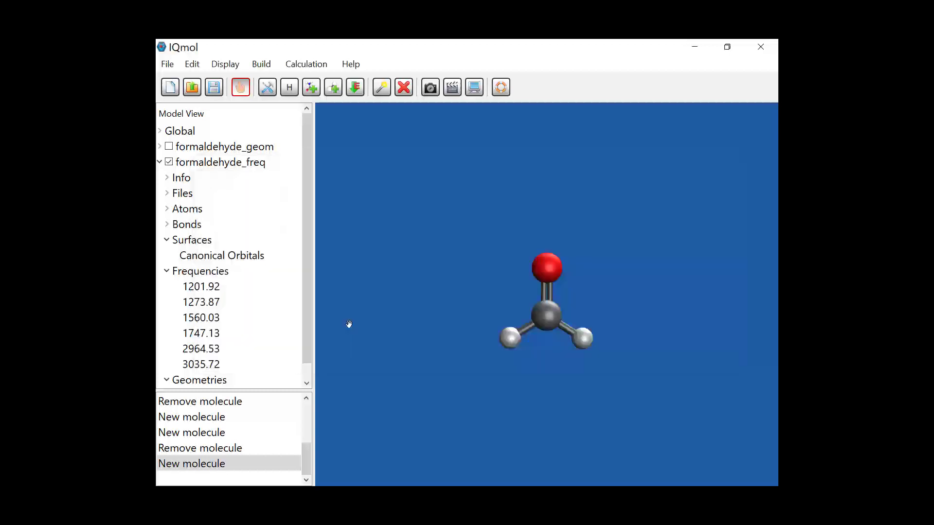
- Animate modes 1201.92, 1273.87, 1560.03, 1747.13, 2964.53 and 3035.72, then return to 1201.92
{"action": "left_click", "coordinate": [203, 290]}
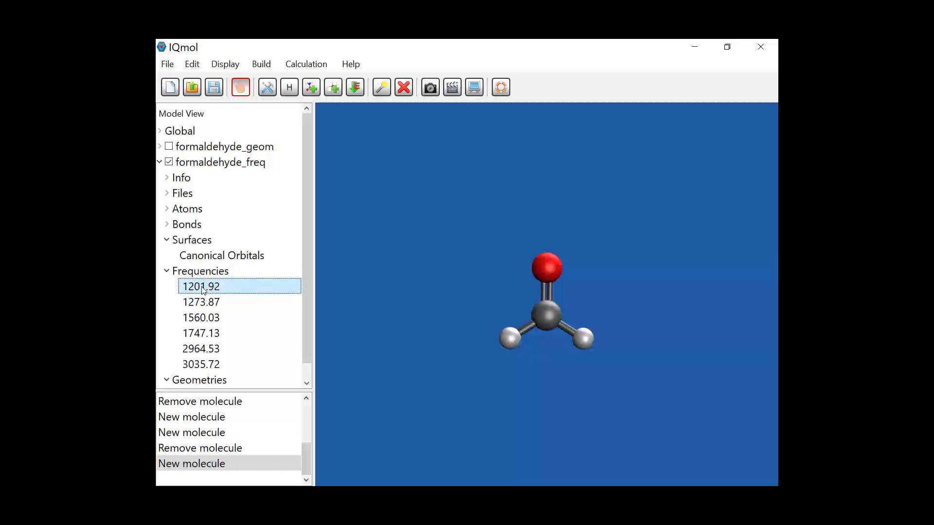
{"action": "left_click", "coordinate": [553, 364]}
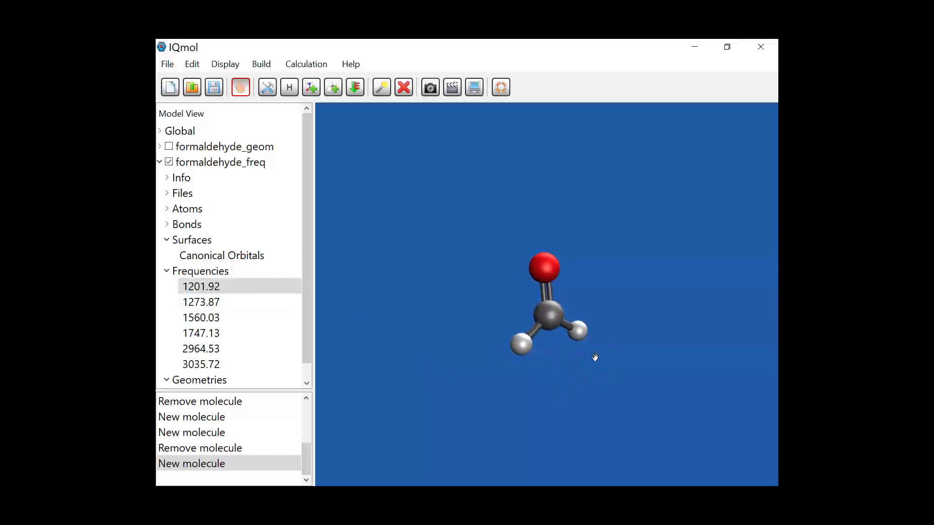
{"action": "left_click", "coordinate": [204, 303]}
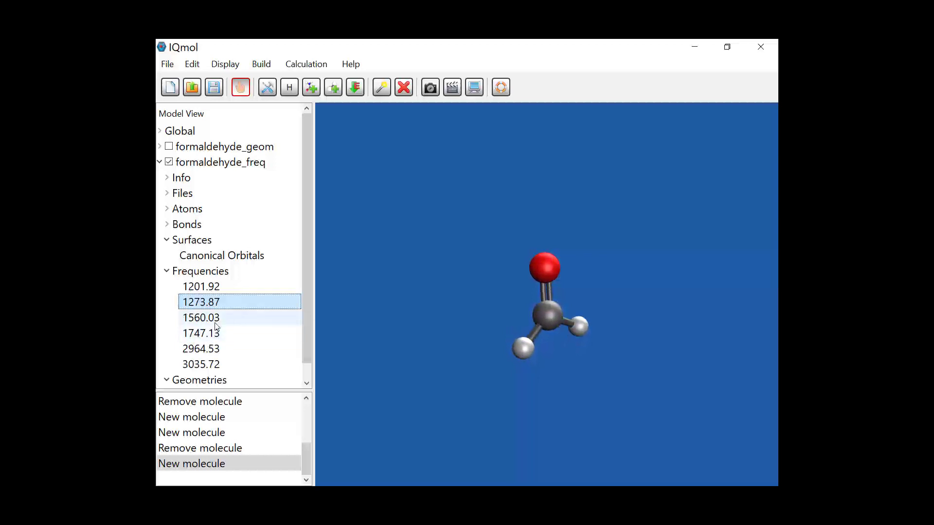
{"action": "left_click", "coordinate": [218, 324]}
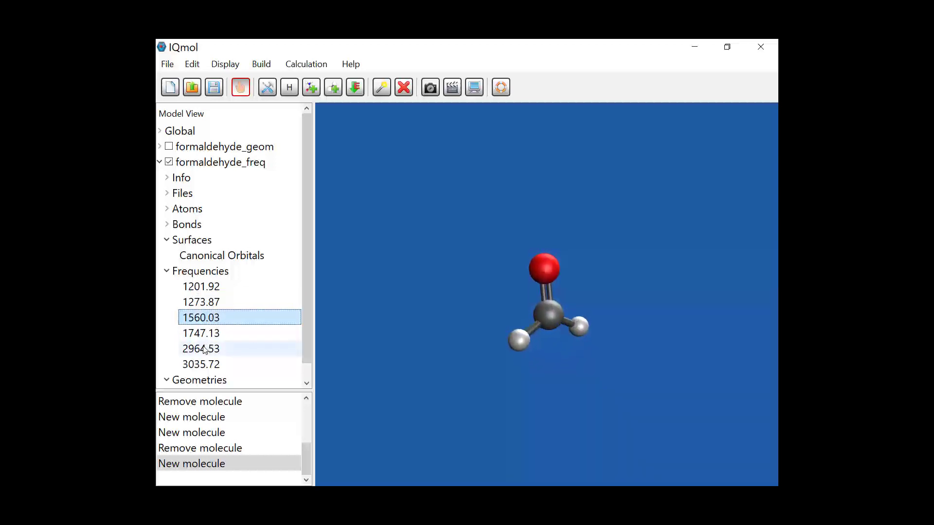
{"action": "left_click", "coordinate": [208, 335]}
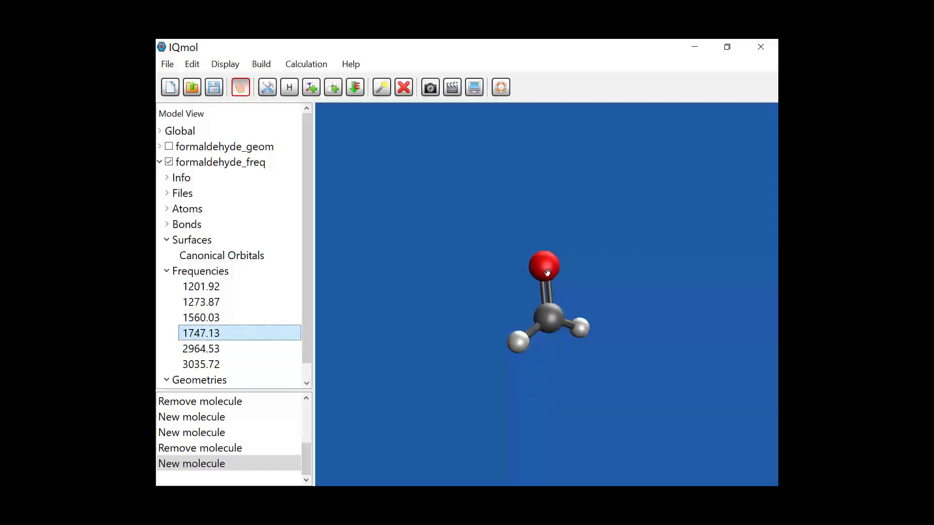
{"action": "left_click", "coordinate": [225, 351]}
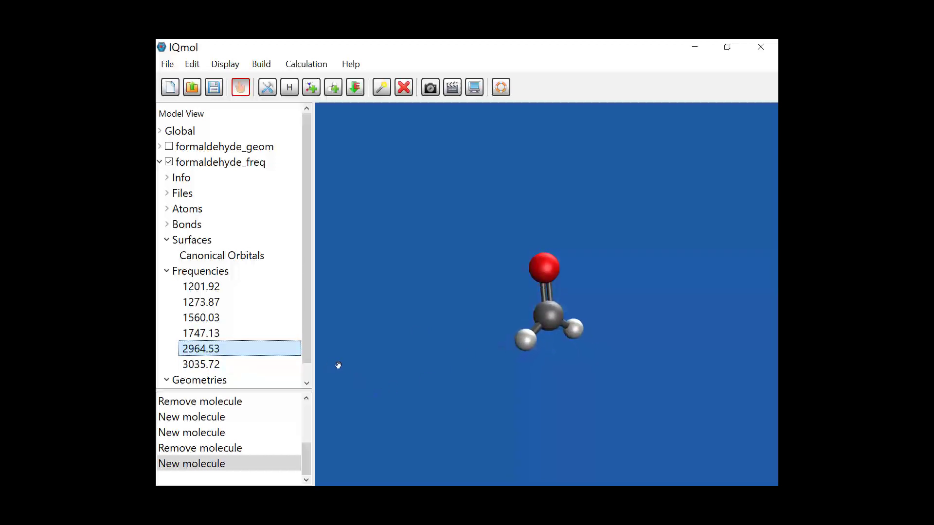
{"action": "left_click", "coordinate": [227, 368]}
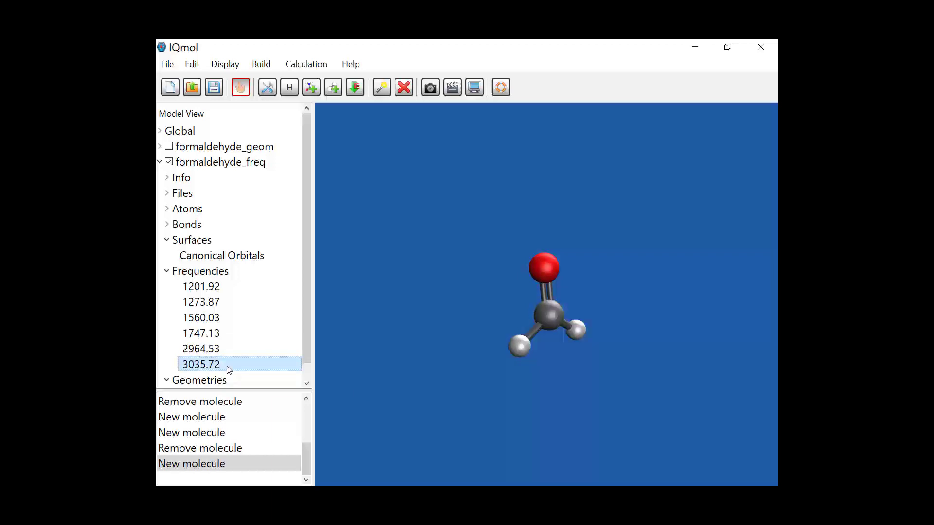
{"action": "left_click", "coordinate": [201, 287]}
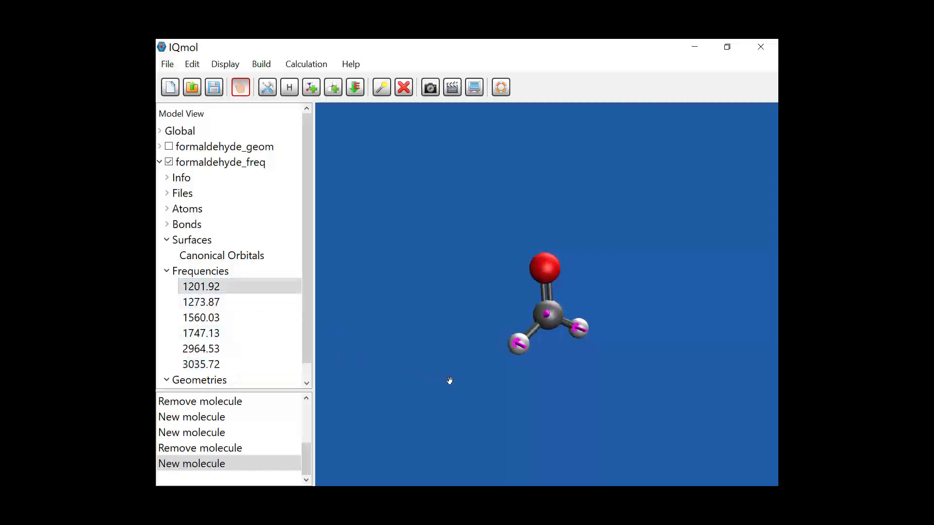
- Show displacement vectors for the 1273.87, 1560.03 and 1747.13 modes in turn
{"action": "left_click", "coordinate": [194, 304]}
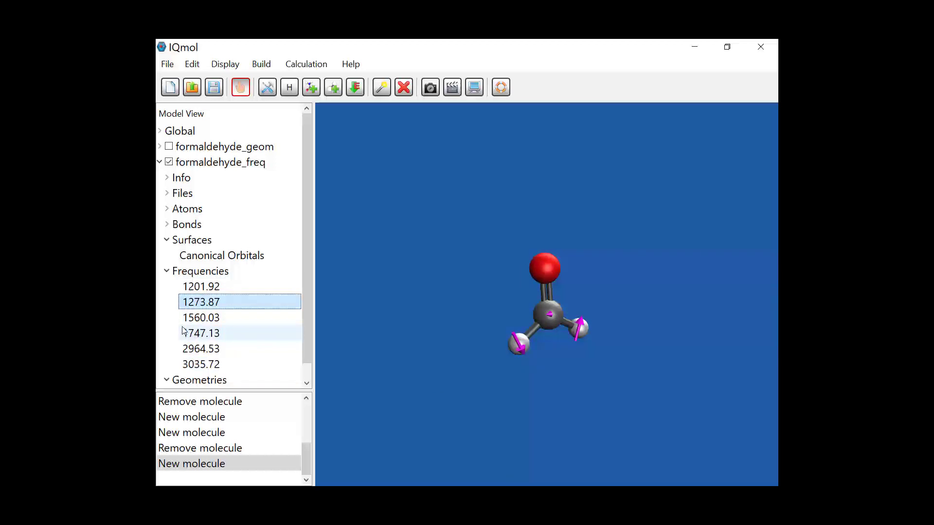
{"action": "left_click", "coordinate": [199, 323]}
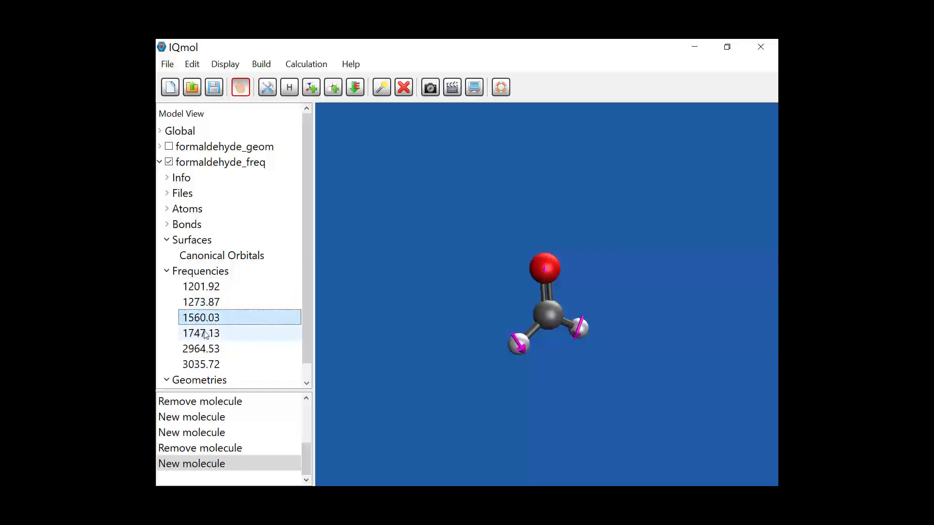
{"action": "left_click", "coordinate": [202, 338]}
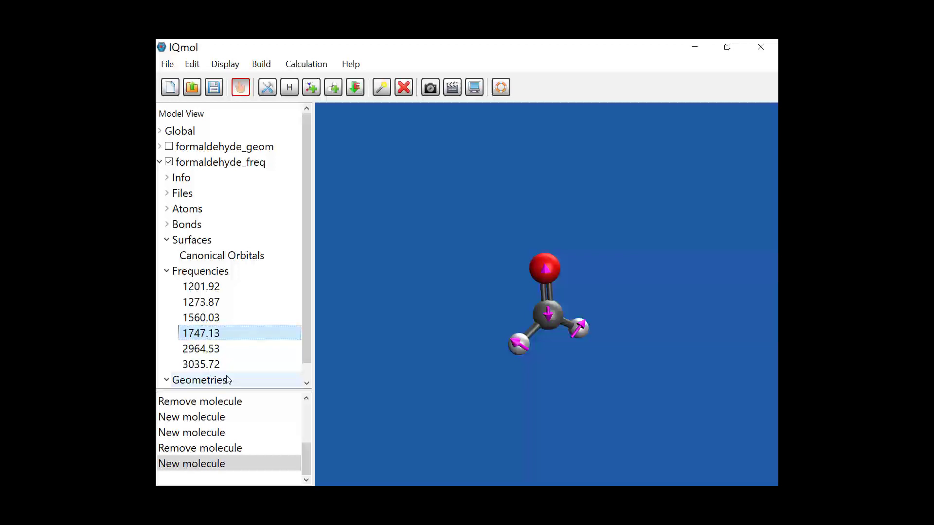
{"action": "left_click", "coordinate": [167, 379]}
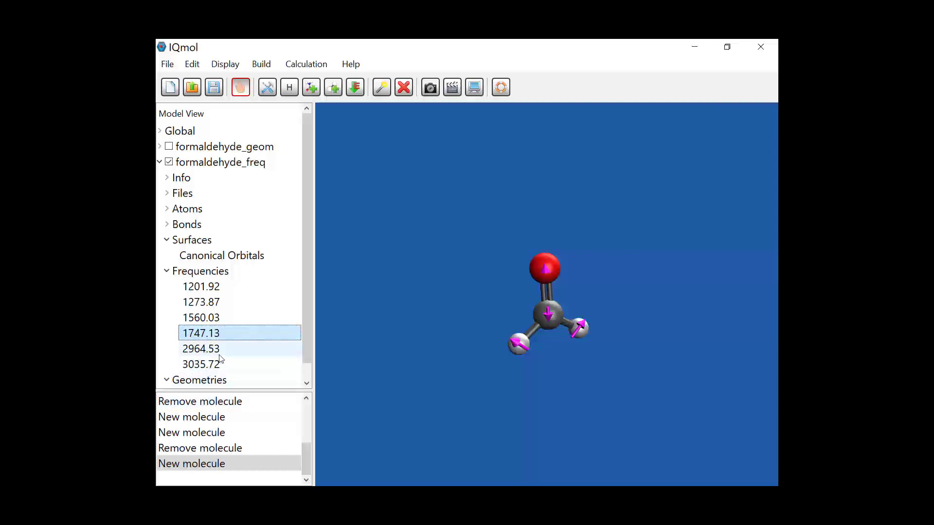